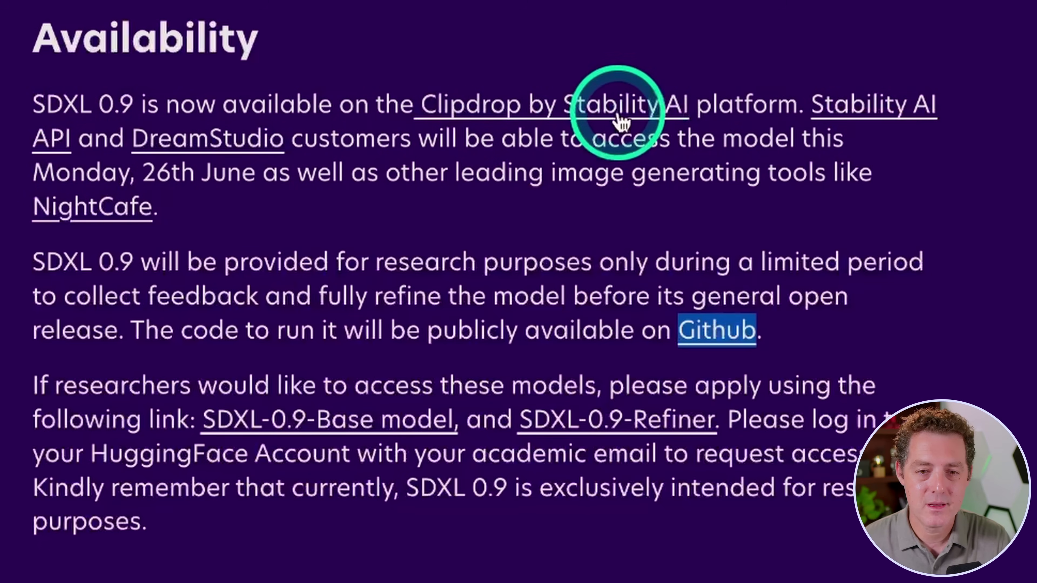
Open the article's Github link to generative-models in a new tab
scroll(409, 135, down, 3)
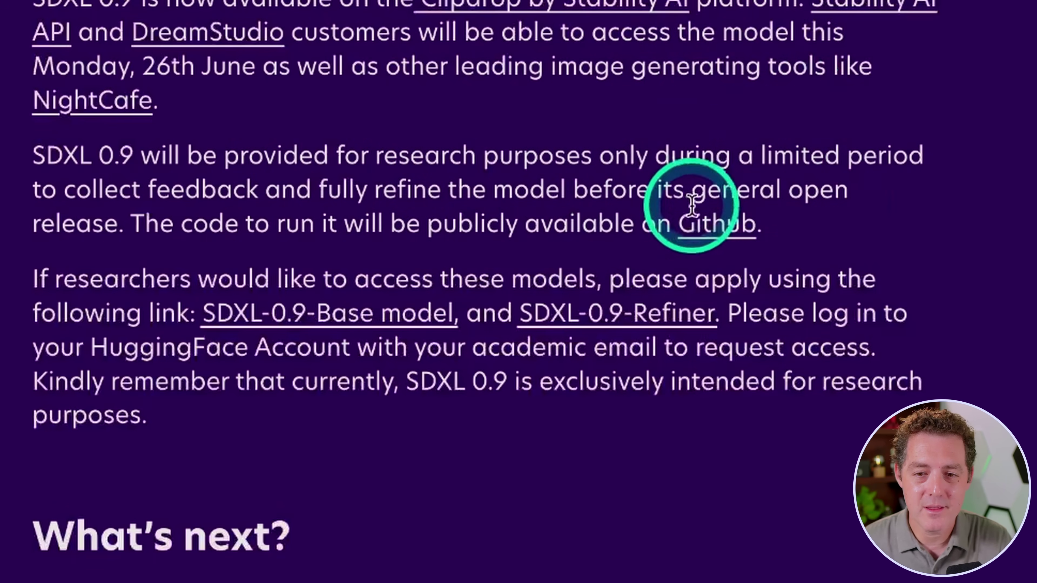
right_click(712, 224)
click(803, 237)
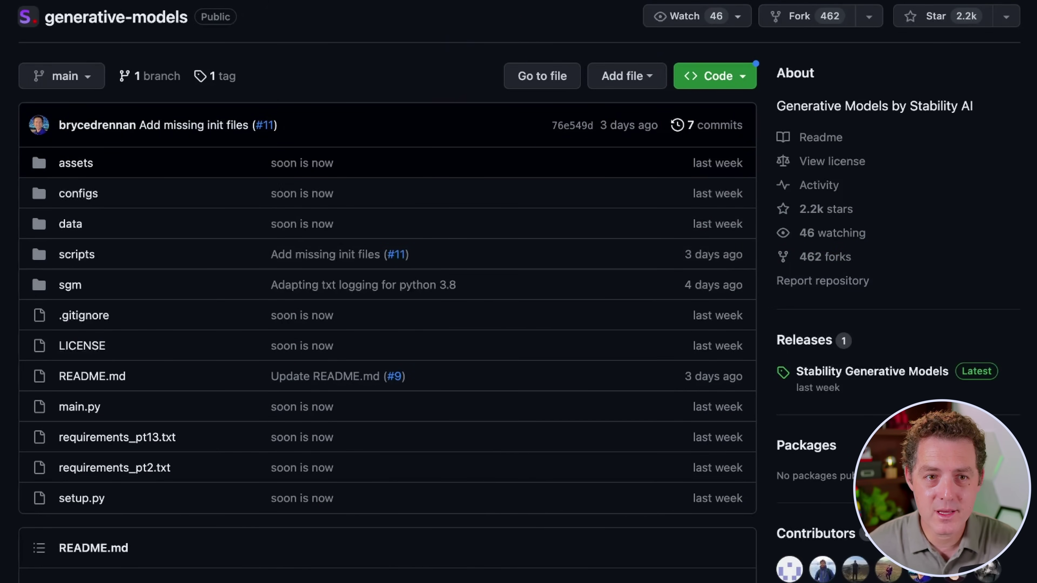
Scroll down through the generative-models repository README
scroll(429, 220, down, 15)
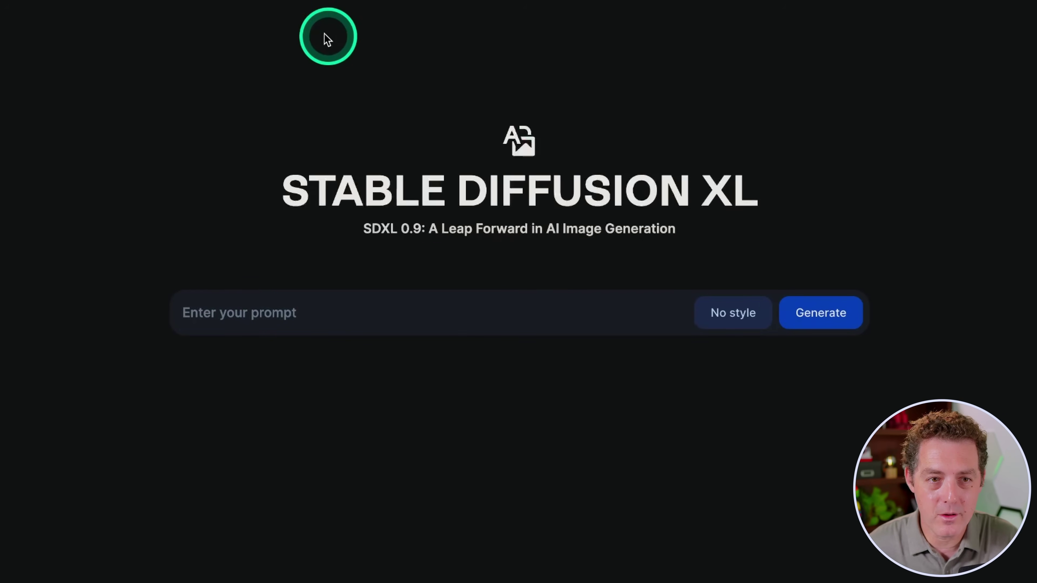
Scroll down through the Stable Diffusion XL 'Try an example' gallery
scroll(311, 86, down, 10)
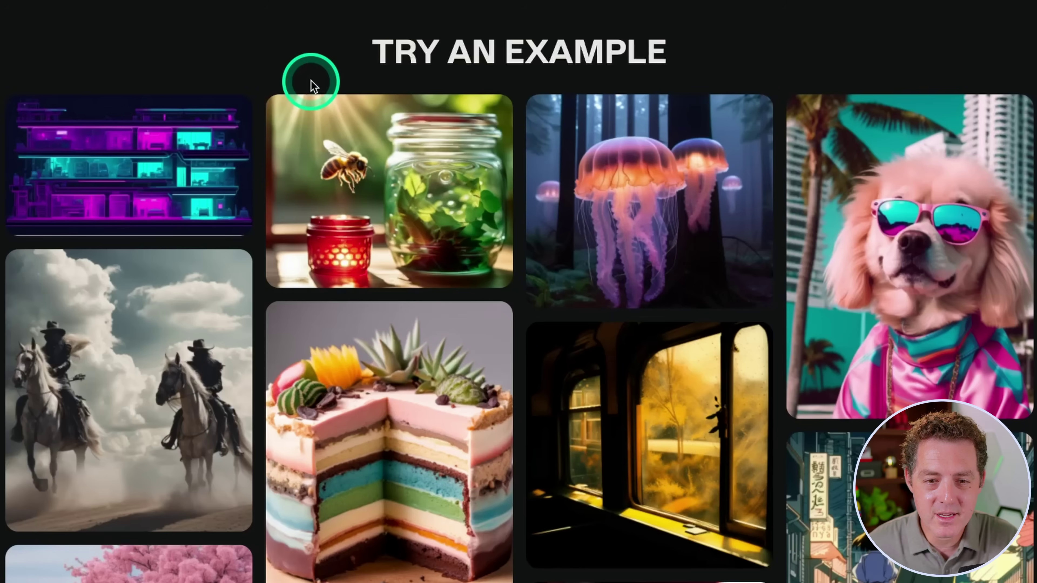
scroll(51, 104, down, 1)
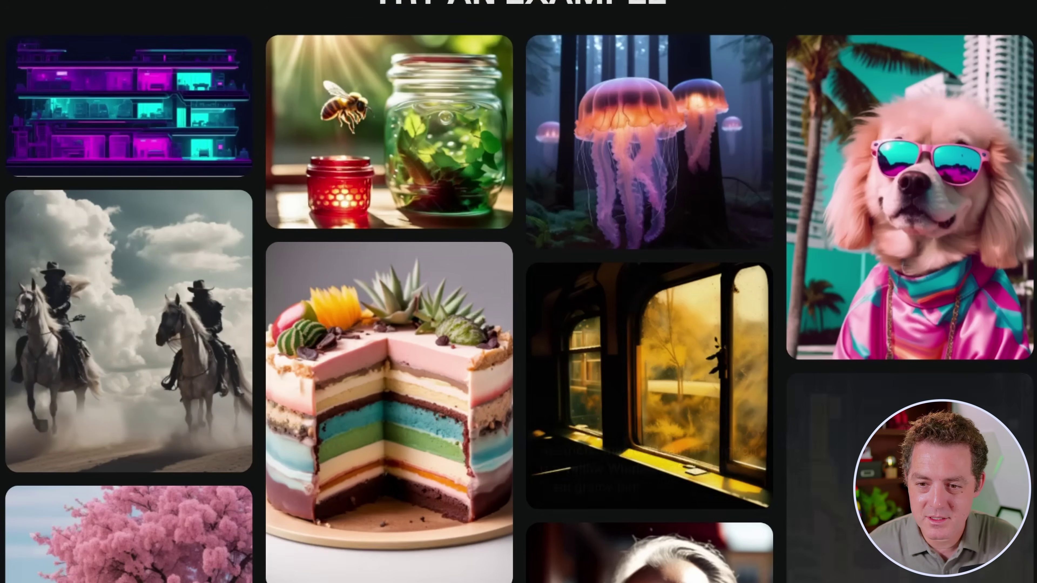
scroll(967, 352, down, 5)
scroll(1033, 260, down, 4)
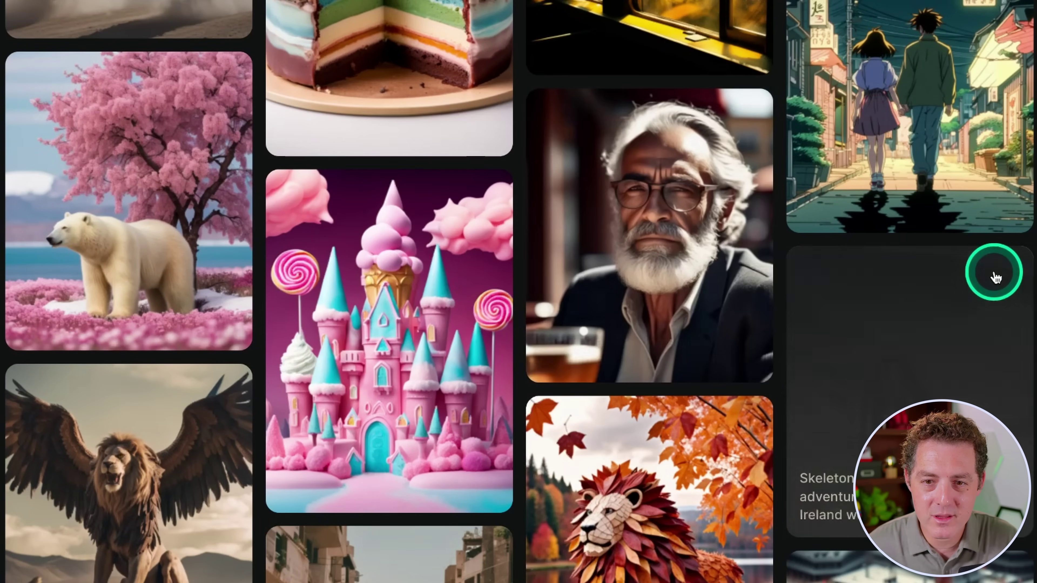
scroll(994, 274, down, 9)
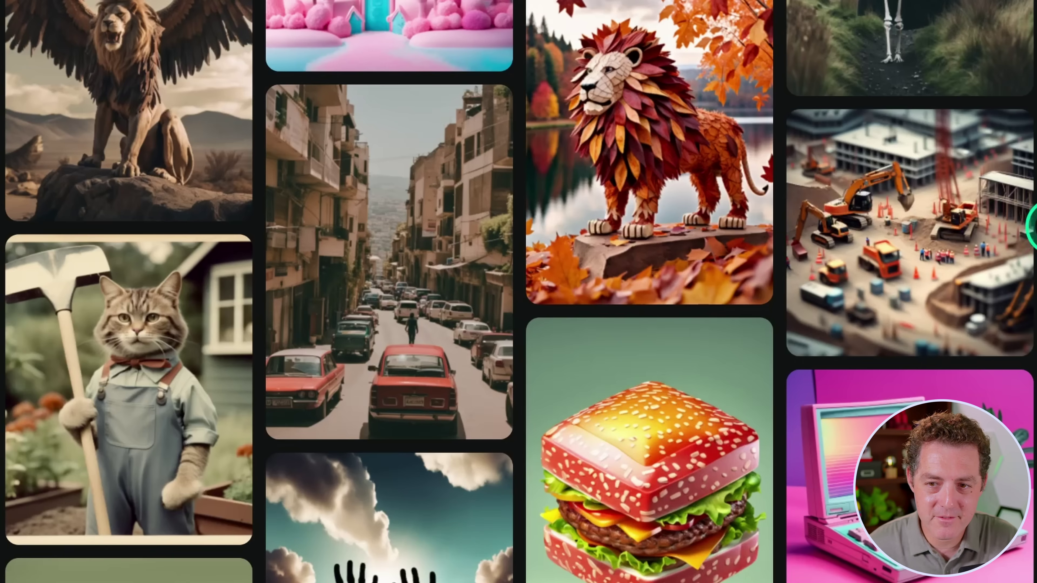
scroll(519, 291, down, 10)
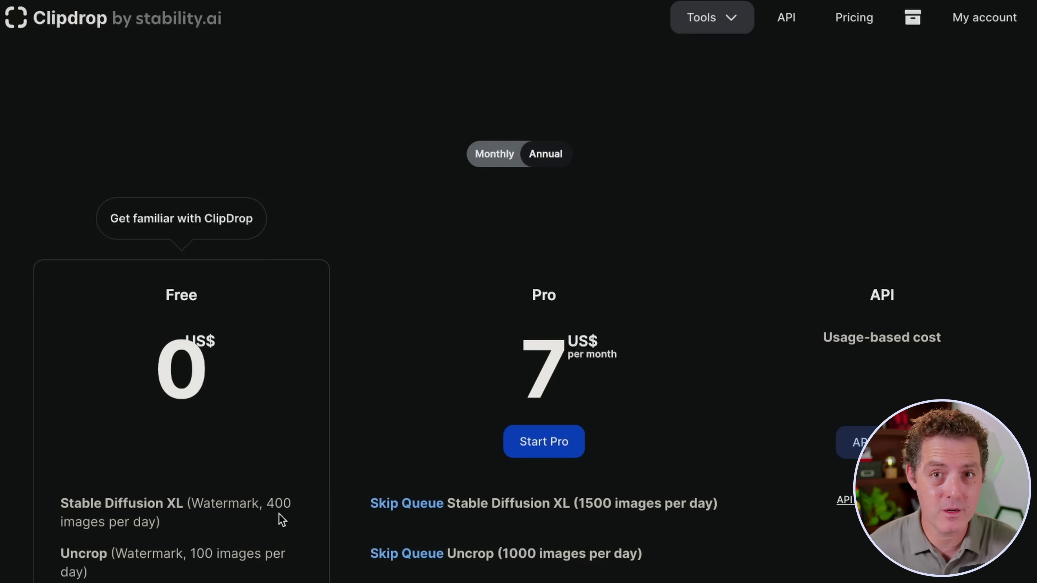
Scroll through the Free, Pro and API plan feature comparison
scroll(224, 302, down, 10)
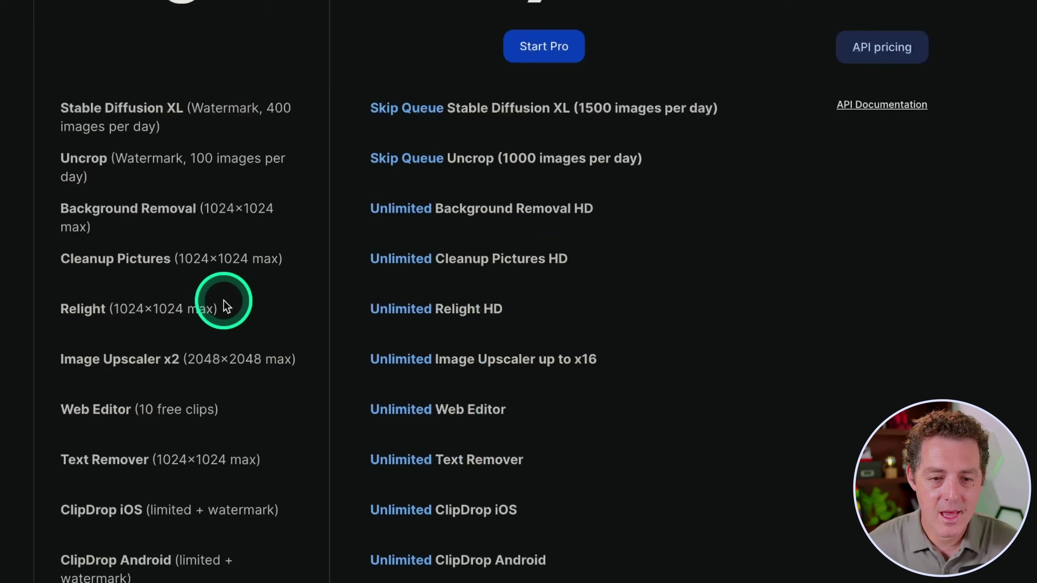
scroll(208, 301, up, 2)
scroll(144, 236, down, 1)
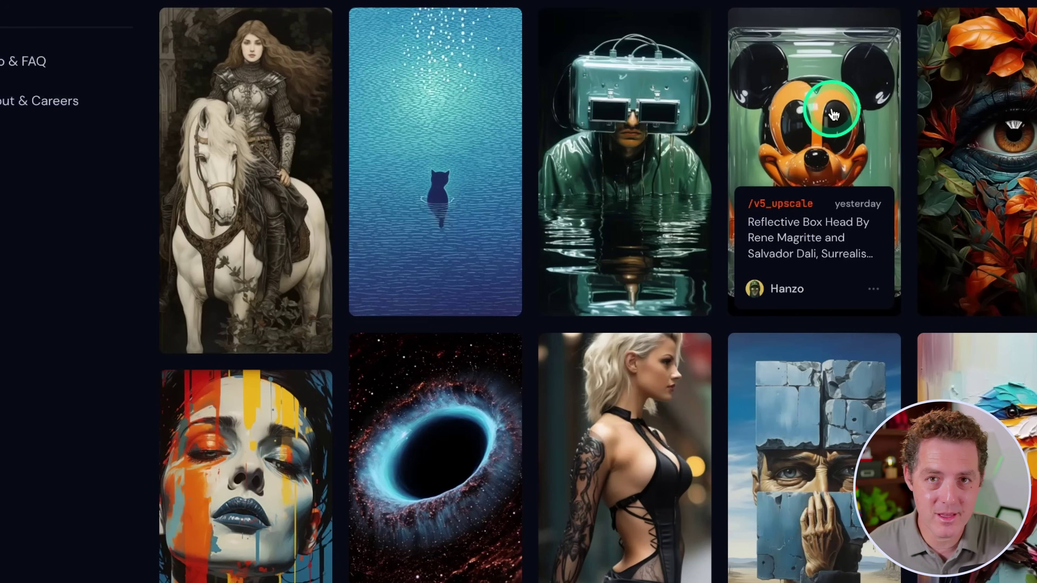
scroll(833, 114, down, 5)
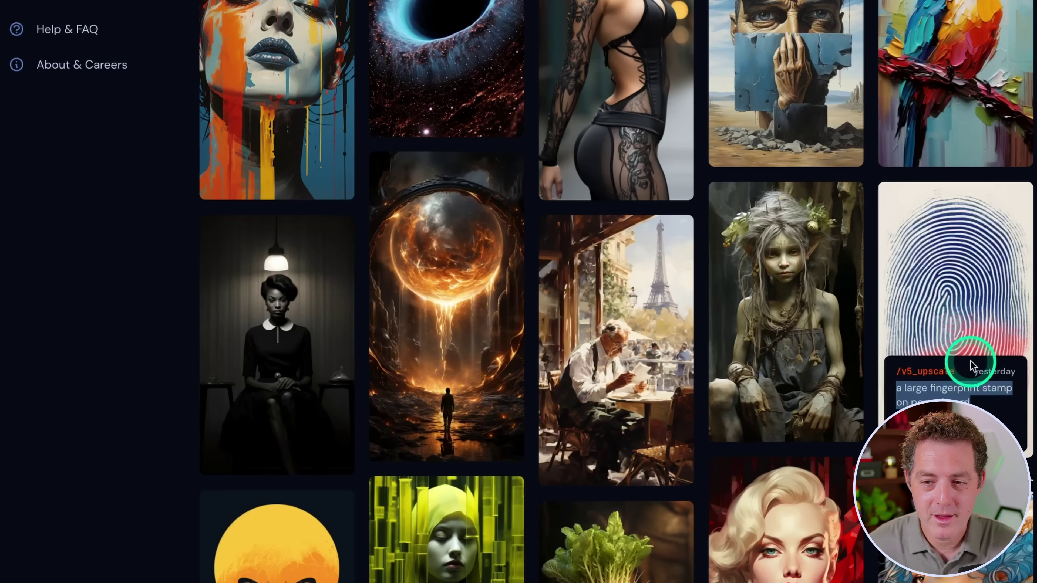
Open the fingerprint image at full size in the Midjourney gallery
click(947, 273)
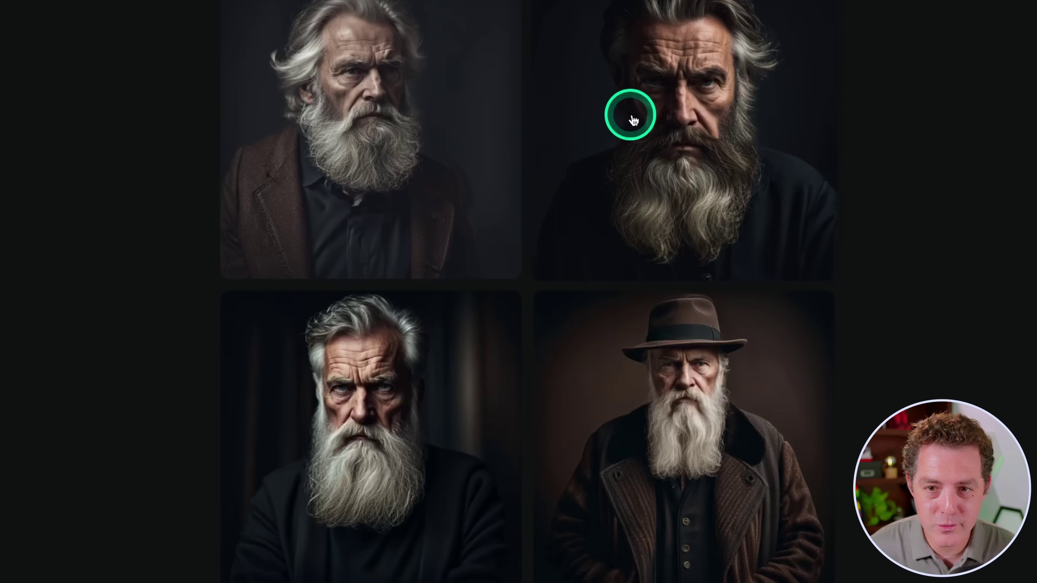
Open the top-right bearded portrait full size and show its editing tools menu
click(661, 131)
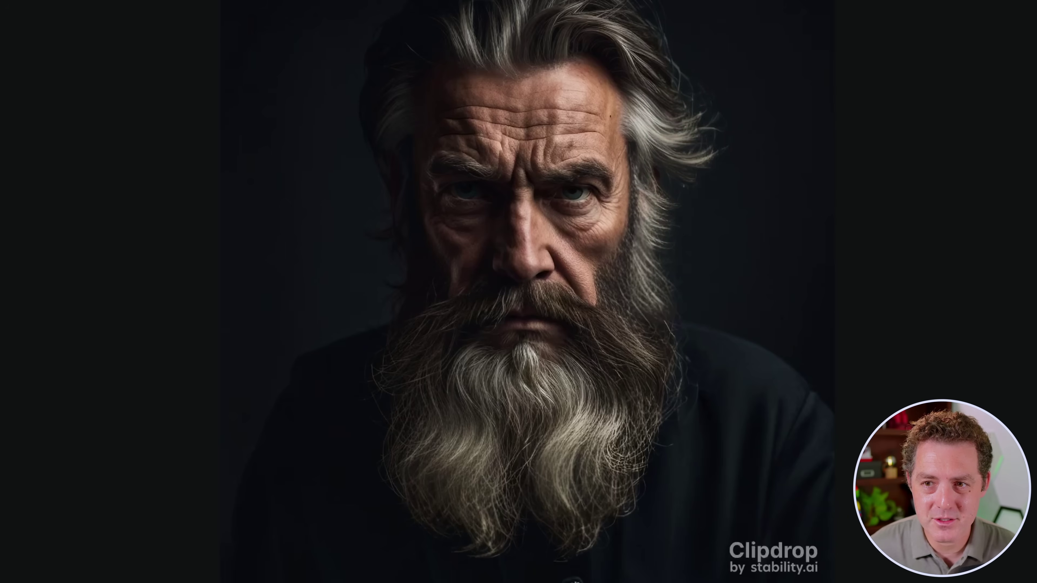
scroll(960, 2, up, 3)
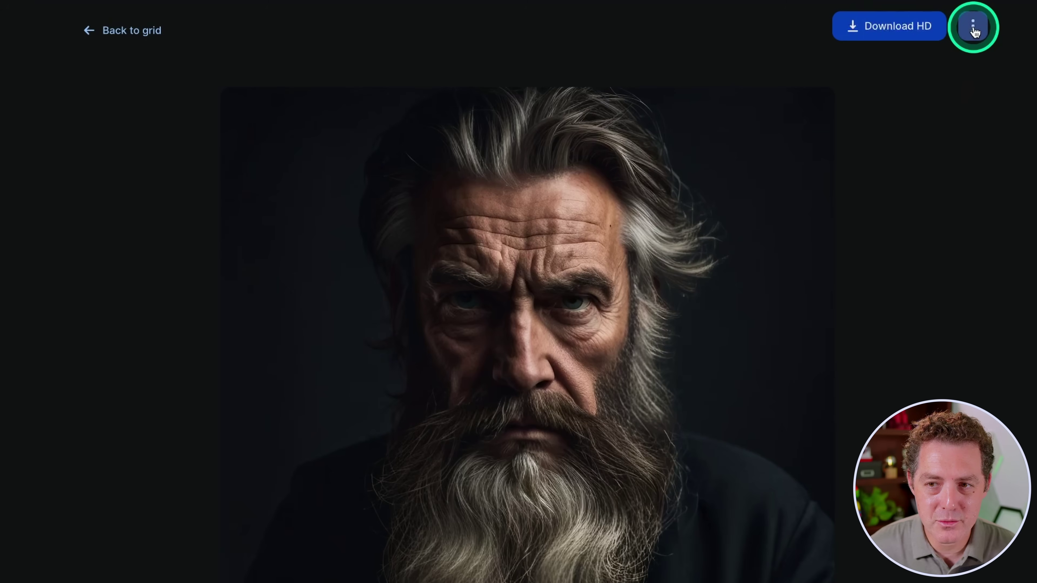
click(974, 30)
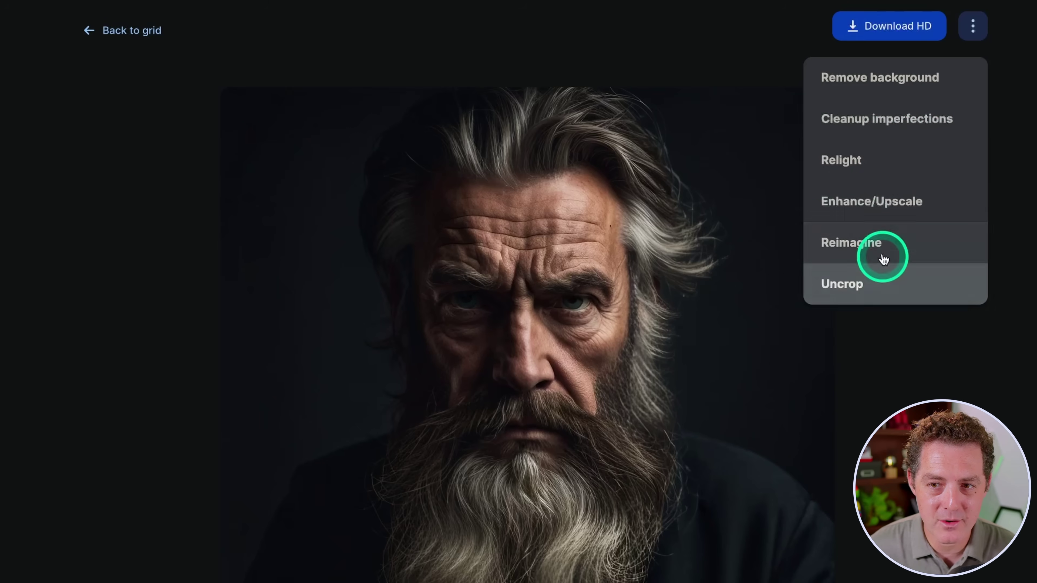
Open the bearded portrait in Relight and select the red light
click(886, 163)
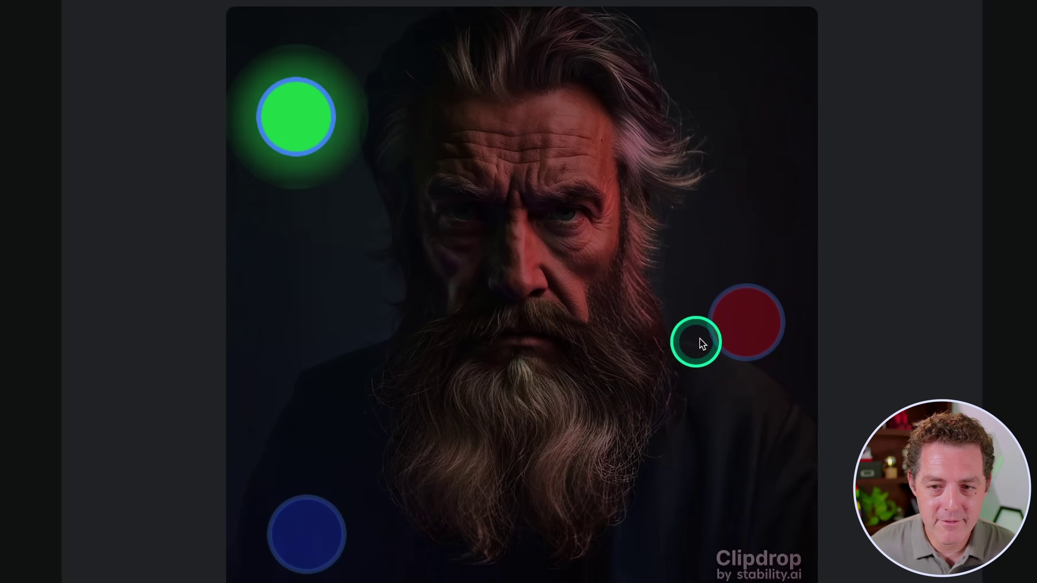
click(733, 327)
scroll(513, 533, down, 4)
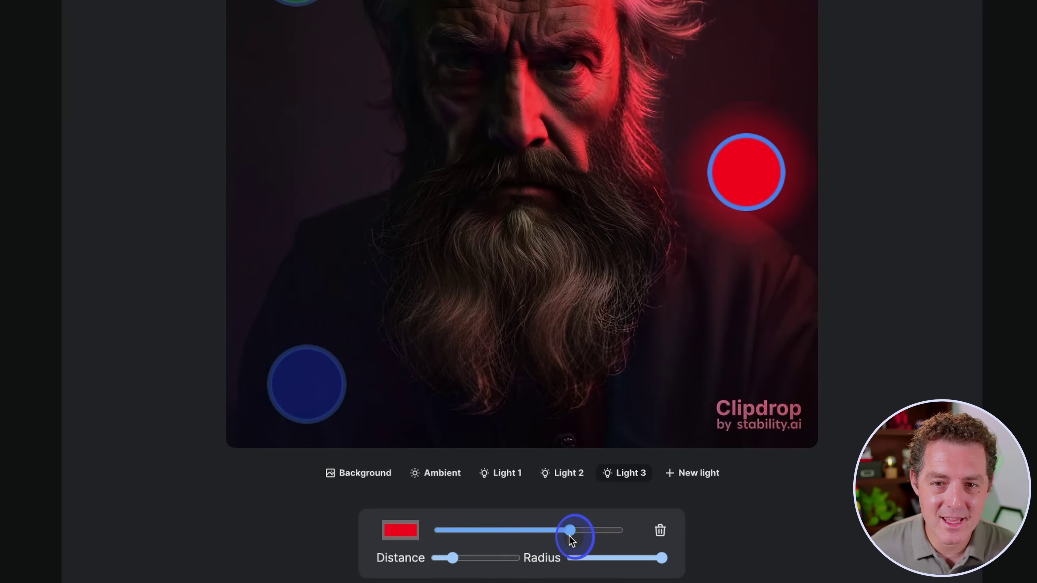
Turn the red light's intensity down, shrink its radius and change its distance
drag(558, 534, 602, 543)
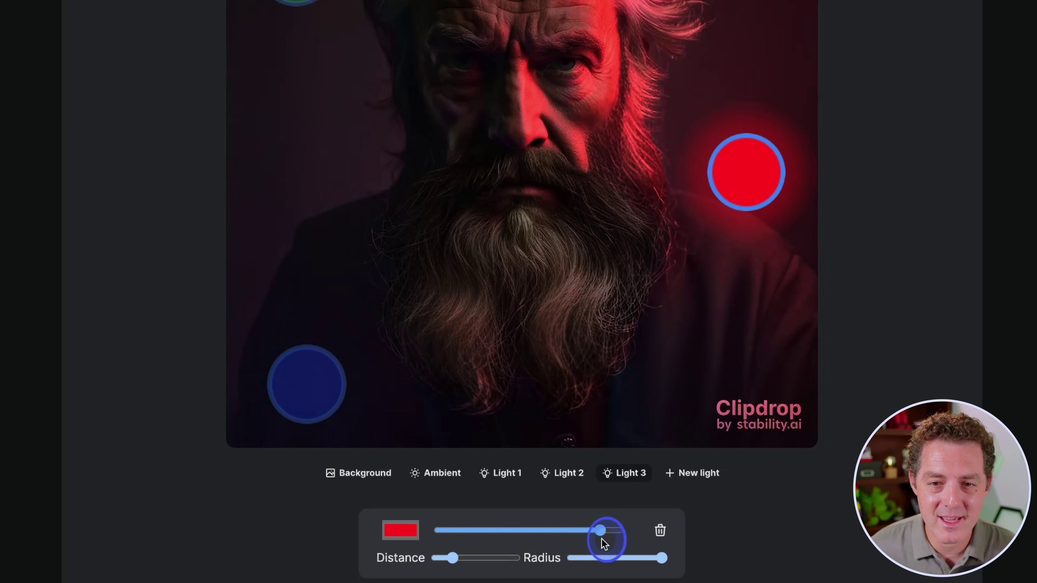
mouse_move(526, 540)
mouse_down()
mouse_move(606, 541)
mouse_move(524, 539)
mouse_up()
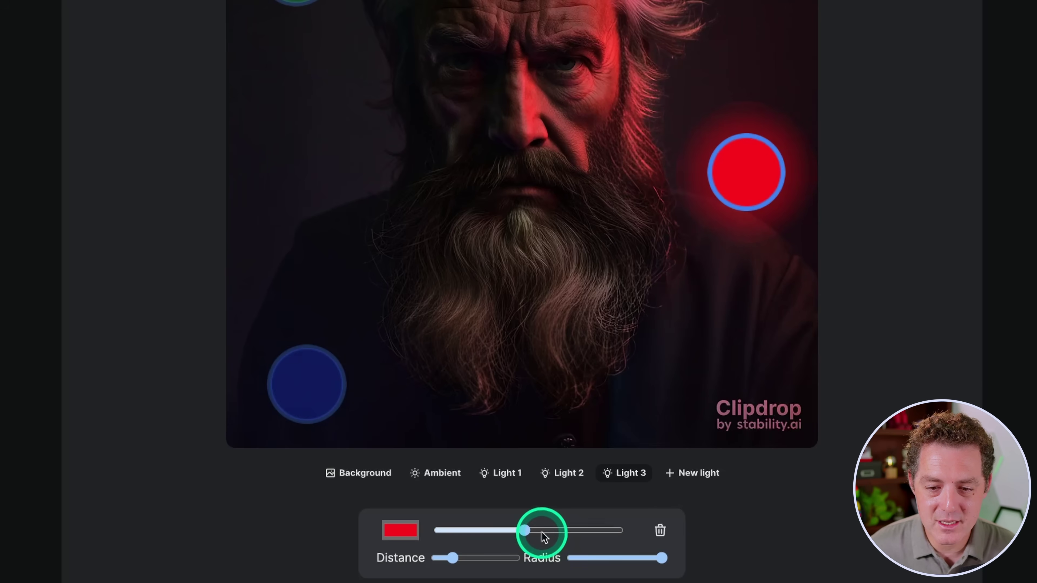
click(616, 559)
mouse_move(615, 560)
mouse_down()
mouse_move(569, 558)
mouse_move(617, 559)
mouse_up()
drag(456, 564, 342, 515)
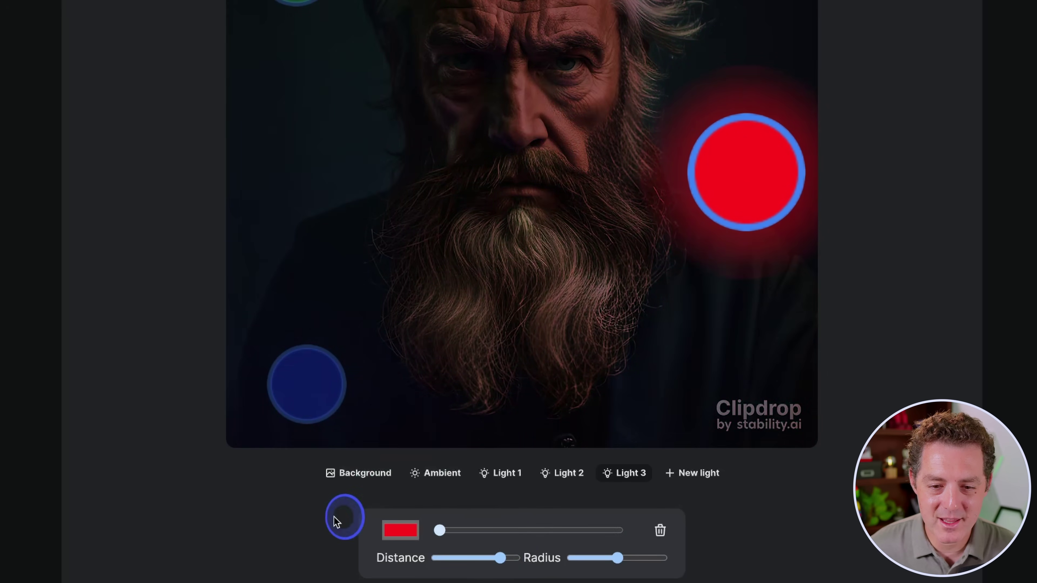
Retune the blue light's strength, then add a white fourth light at the top edge
click(304, 412)
drag(482, 532, 506, 534)
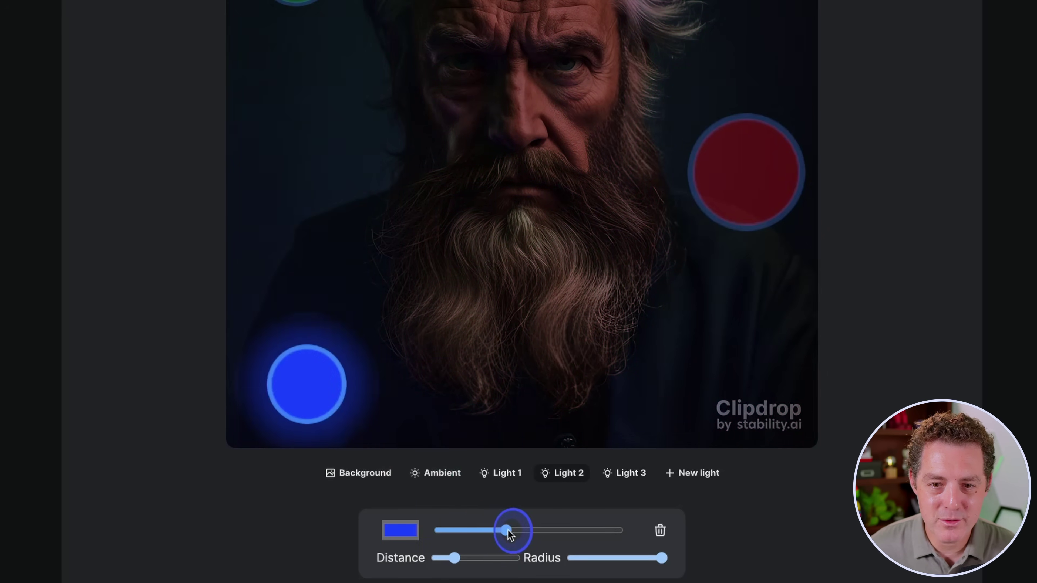
mouse_move(575, 536)
mouse_down()
mouse_move(482, 531)
mouse_move(617, 543)
mouse_move(584, 531)
mouse_up()
click(500, 473)
click(670, 475)
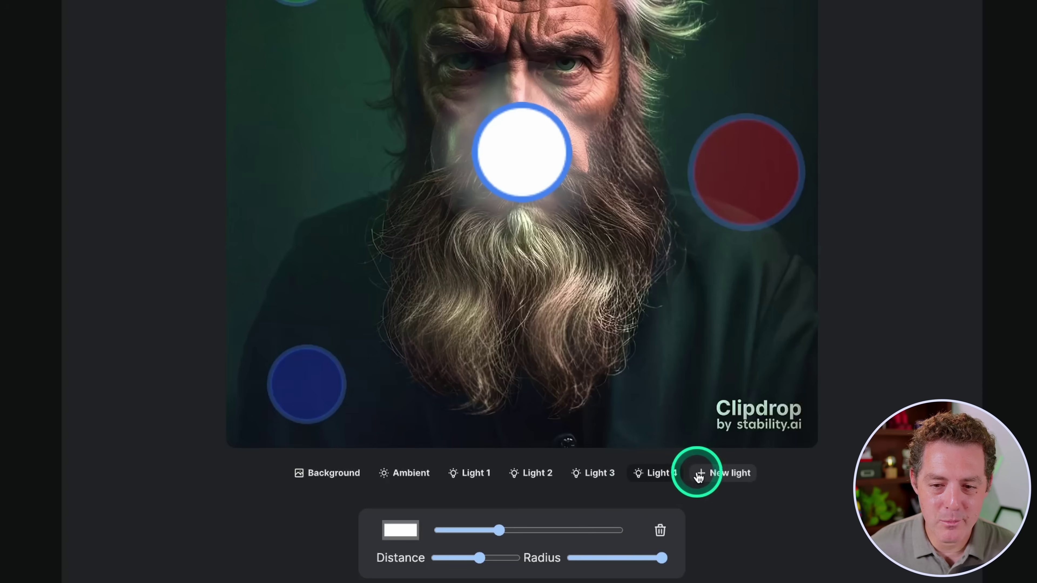
drag(670, 49, 427, 236)
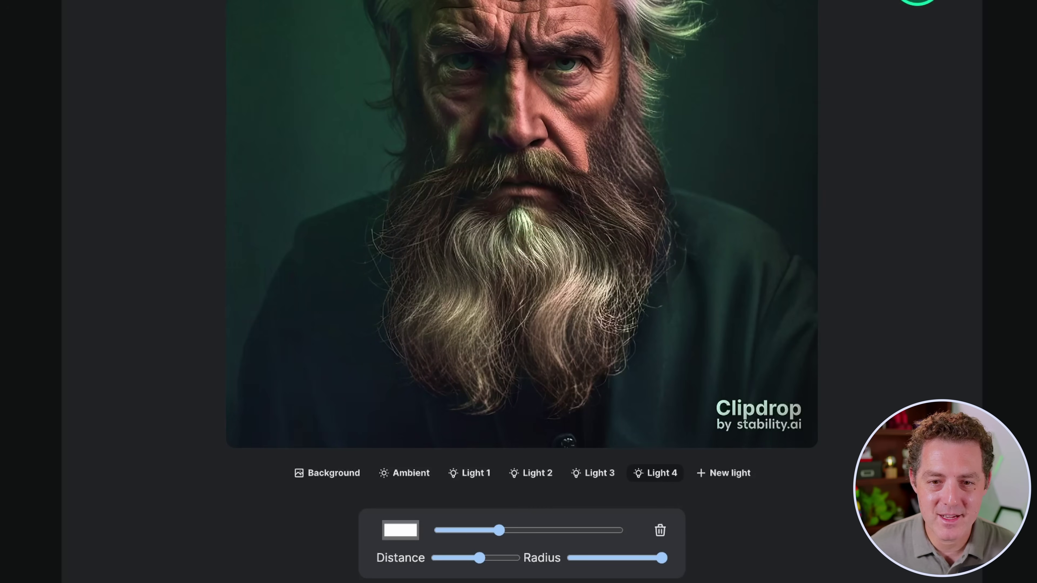